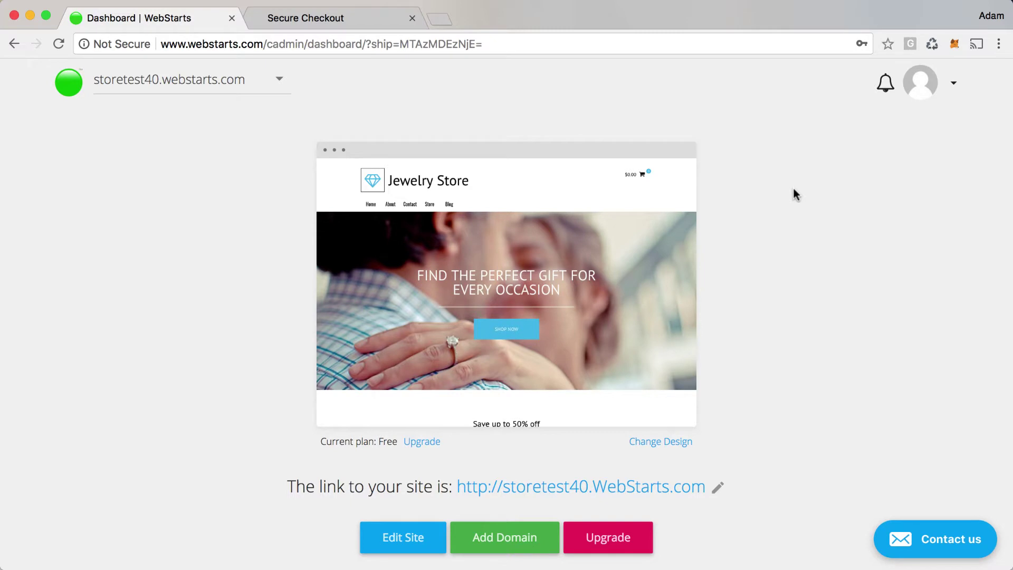
scroll(793, 189, "down", 5)
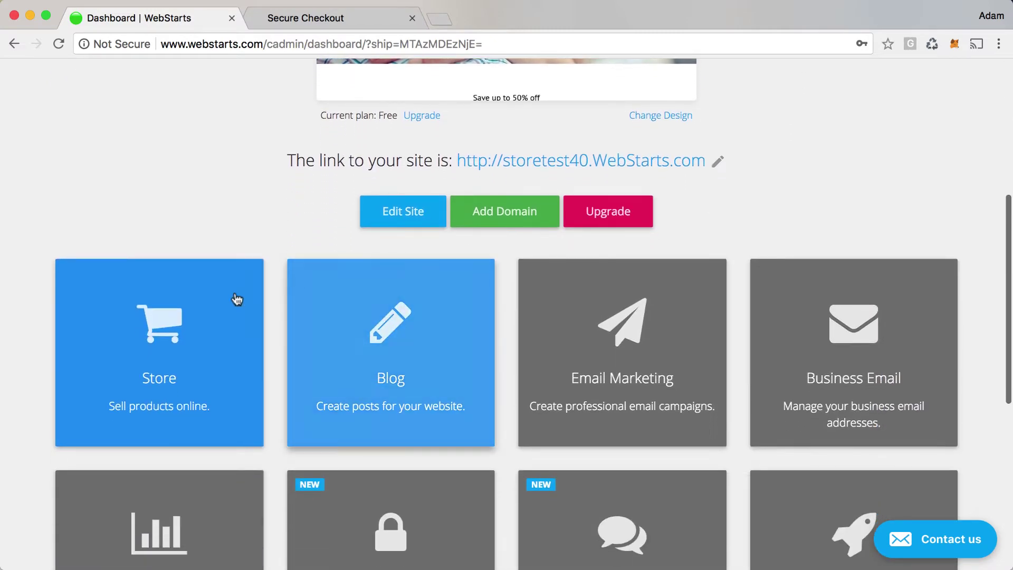
Step: Open the Jewelry Store manager and show its empty Coupons section
left_click(236, 299)
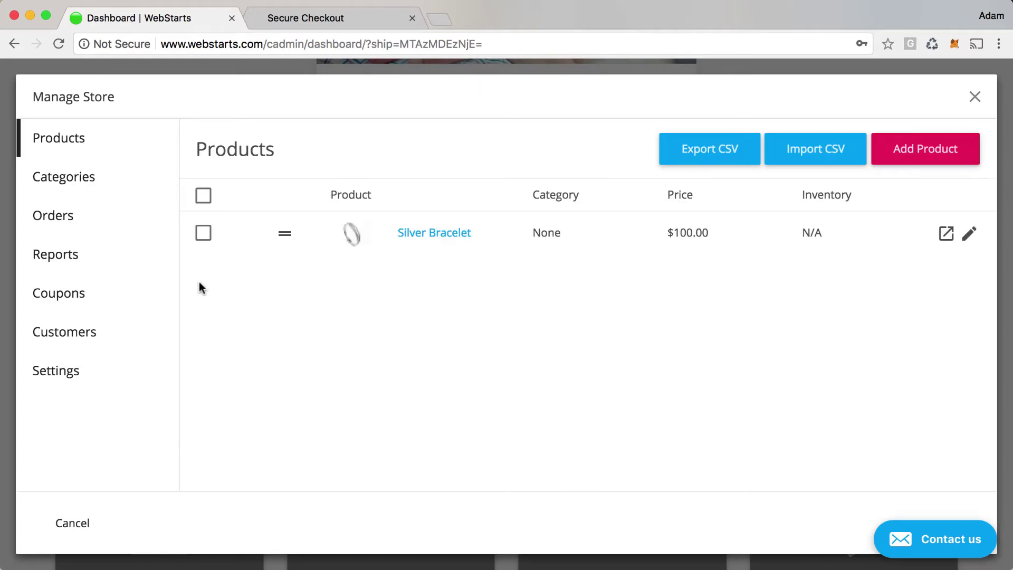
left_click(66, 292)
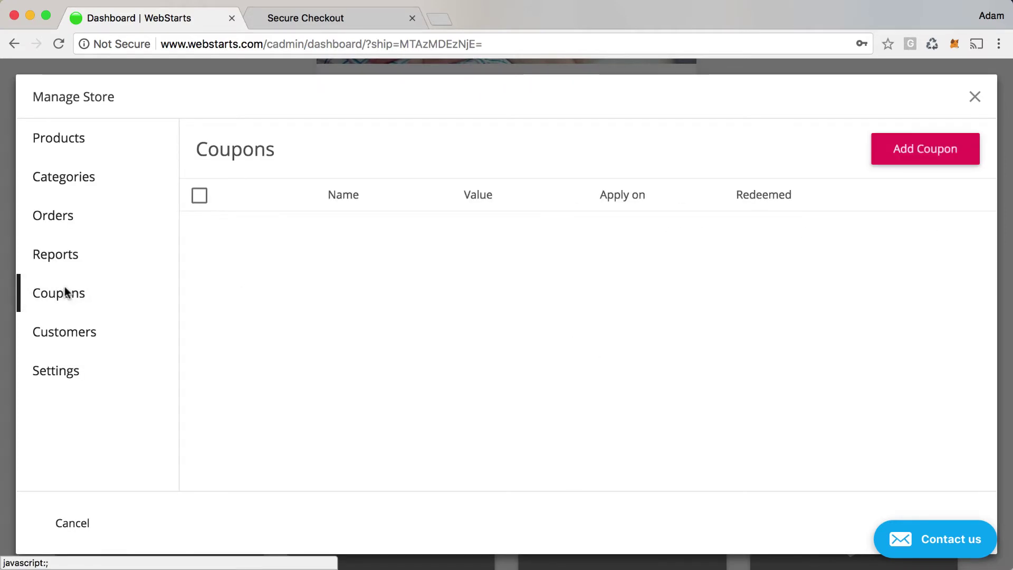
Step: Start a new coupon and keep its discount type as Discount by Amount
left_click(944, 160)
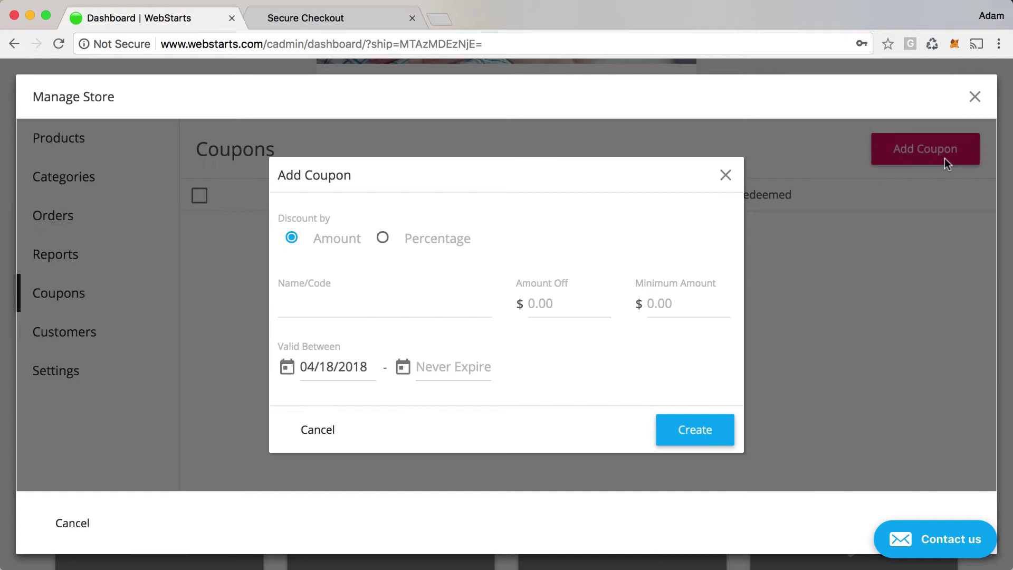
left_click(293, 240)
left_click(383, 240)
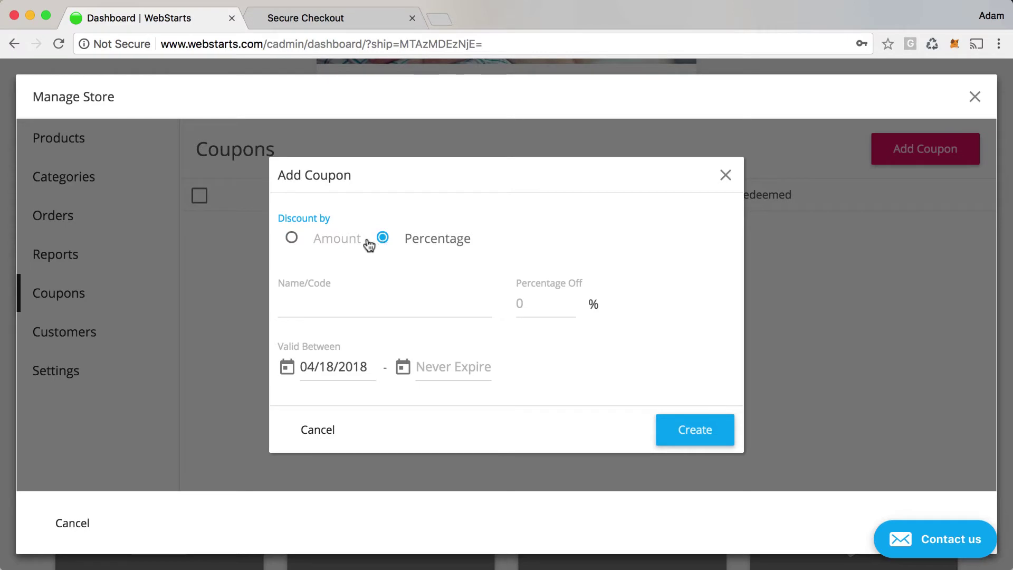
left_click(293, 239)
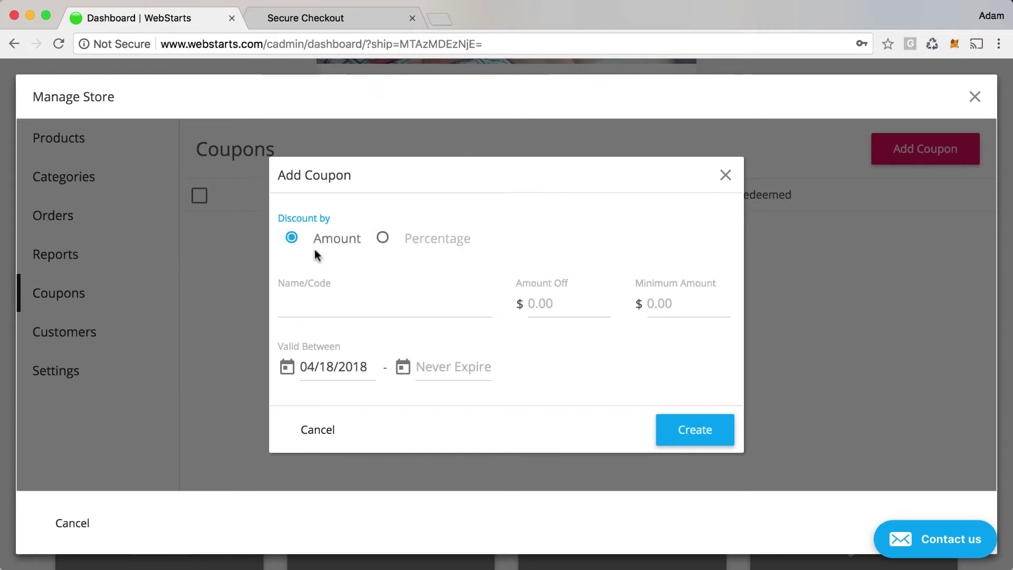
Step: Enter code Save20, $20.00 amount off and a $100.00 minimum order
left_click(324, 305)
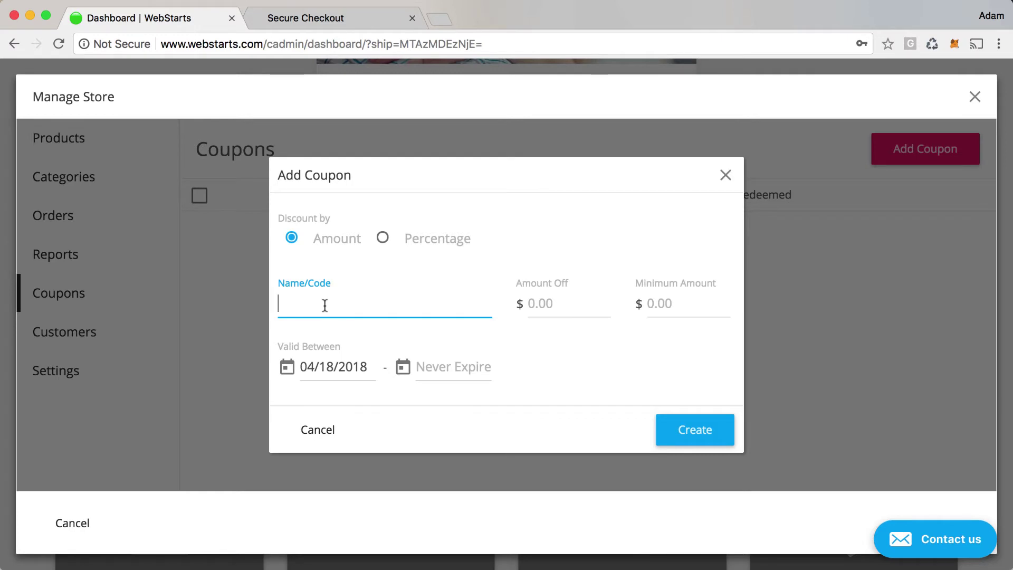
type("s")
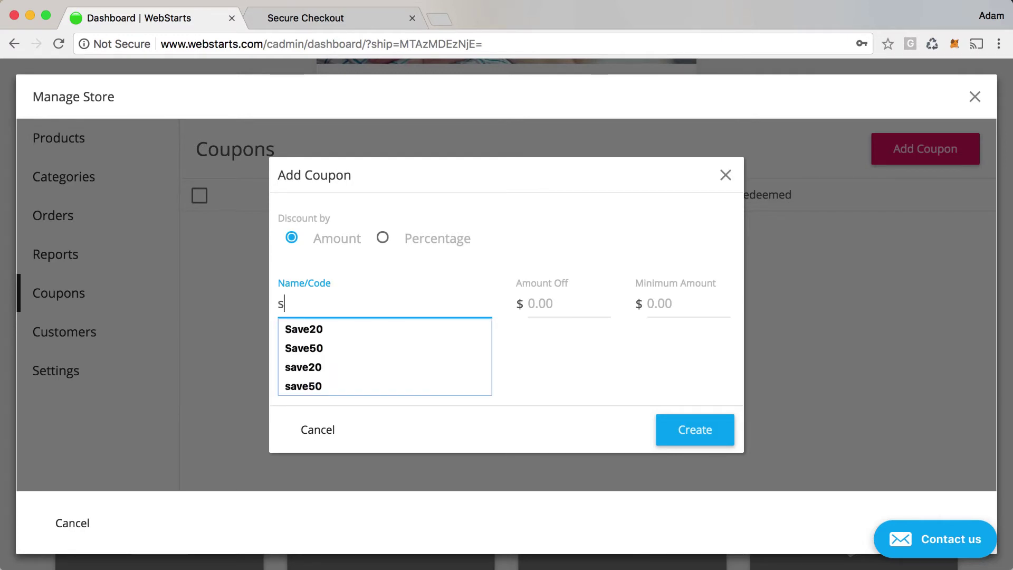
type("ave20")
left_click(308, 329)
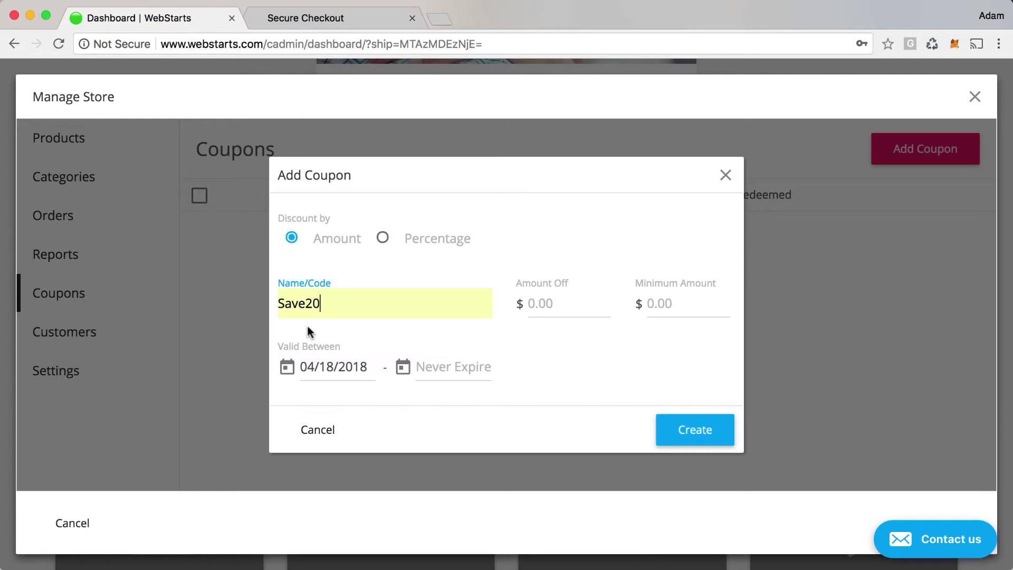
left_click(541, 308)
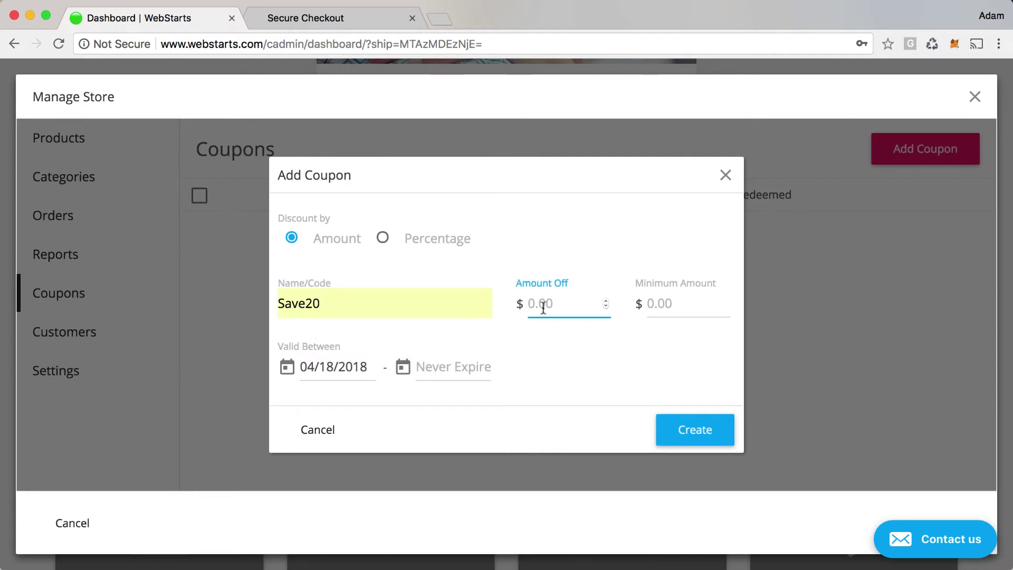
type("20")
type(".00")
left_click(569, 339)
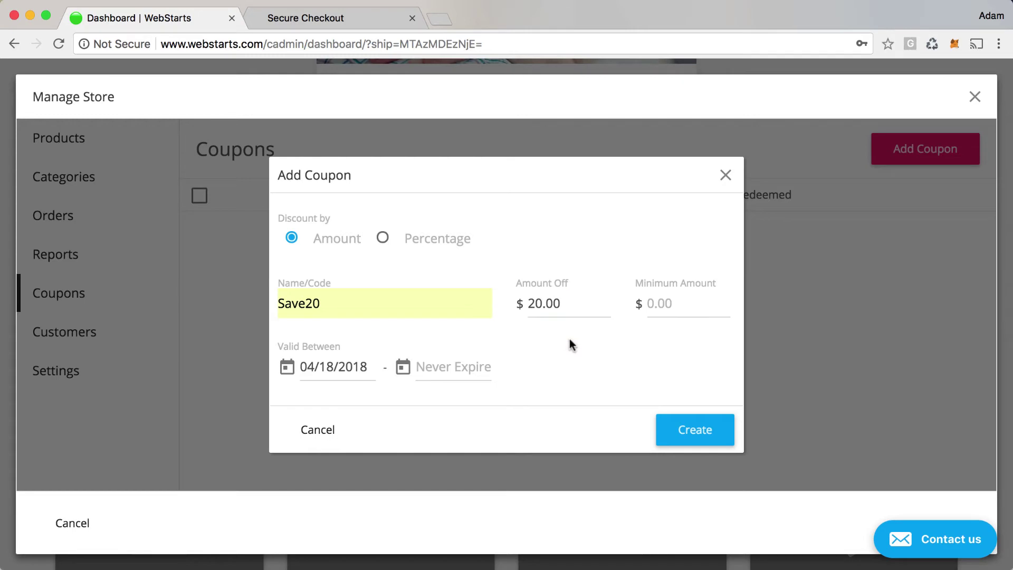
left_click(675, 306)
mouse_move(687, 305)
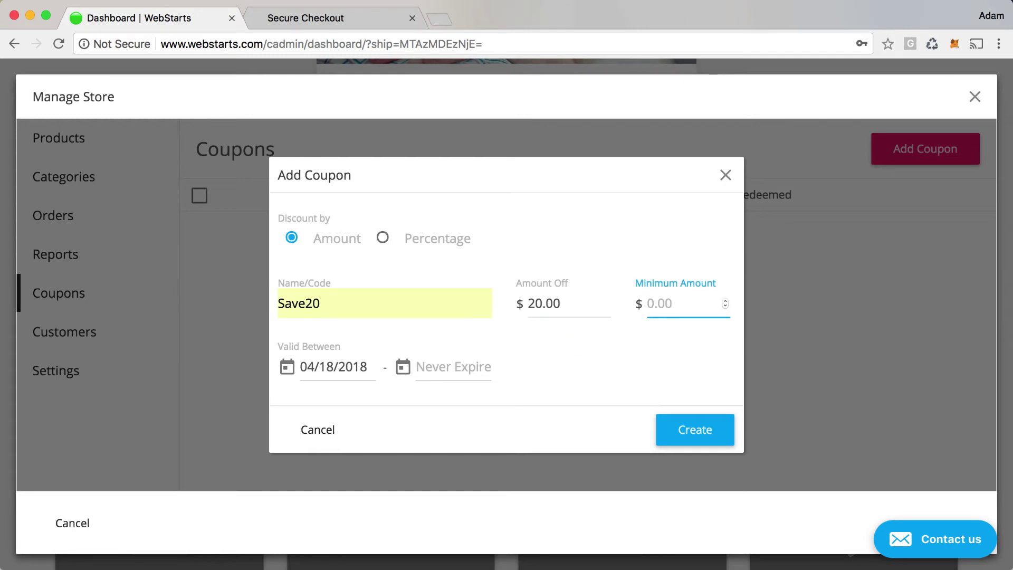
type("100.00")
left_click(676, 342)
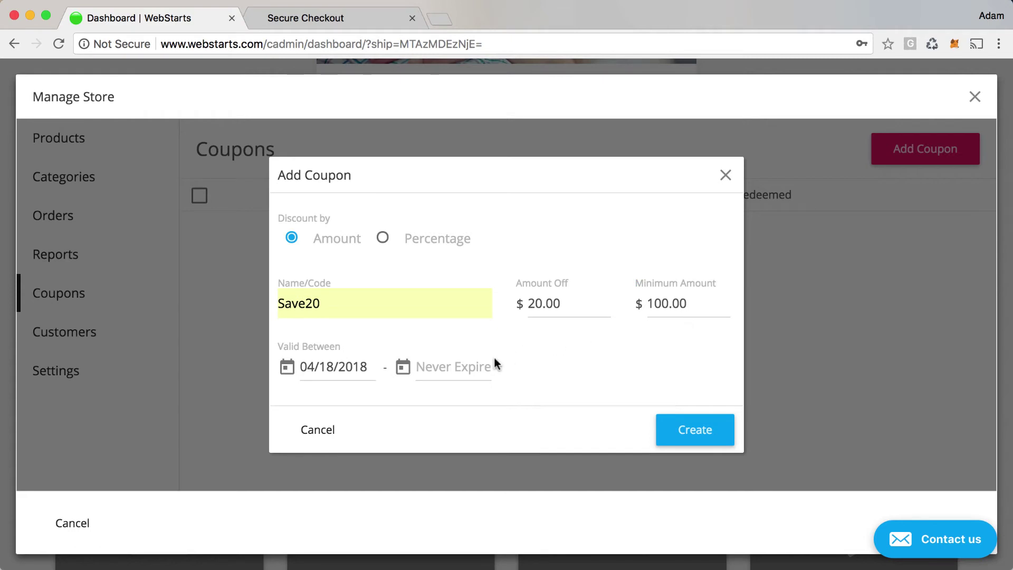
Step: Set the Save20 coupon to expire on 04/26/2018 and create it
left_click(315, 365)
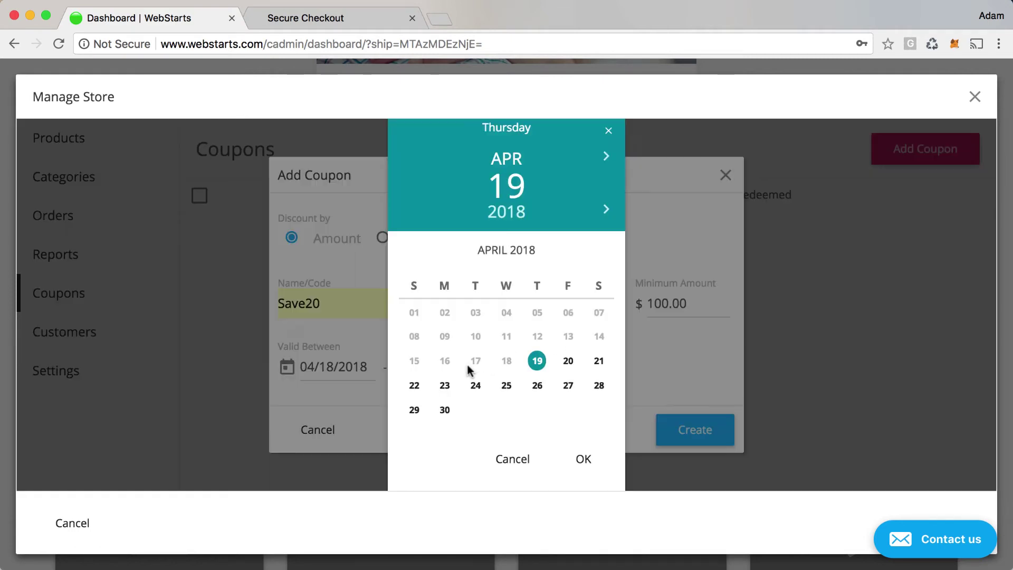
left_click(538, 385)
left_click(584, 461)
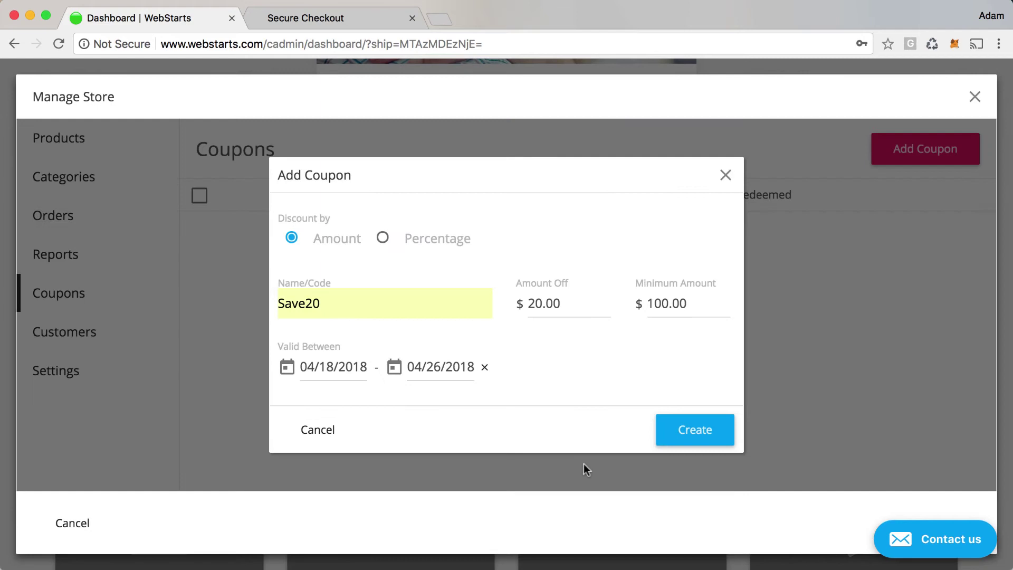
left_click(697, 437)
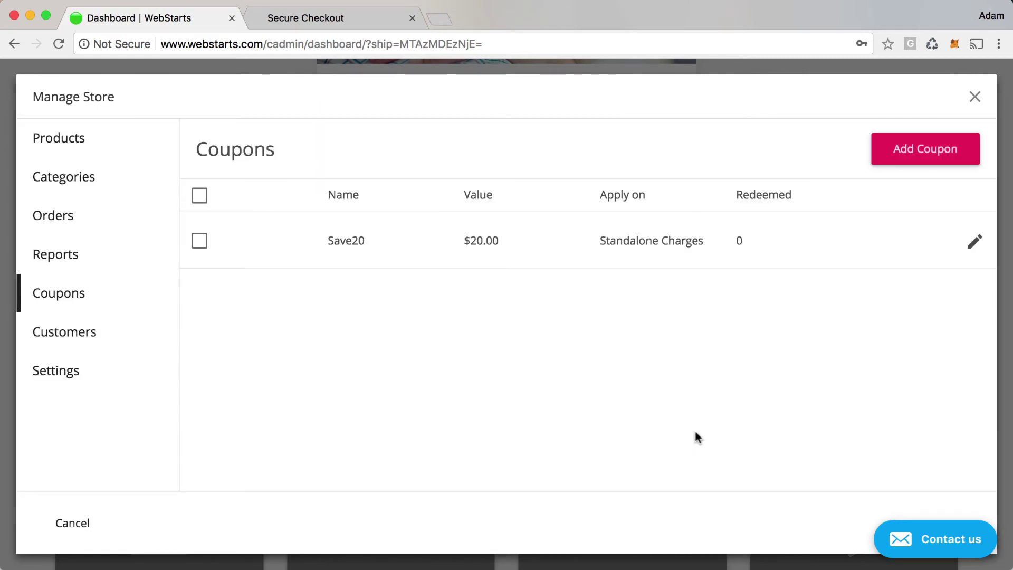
Step: Apply code save20 at secure checkout, bringing the $100.00 bracelet order to $80.00
left_click(351, 18)
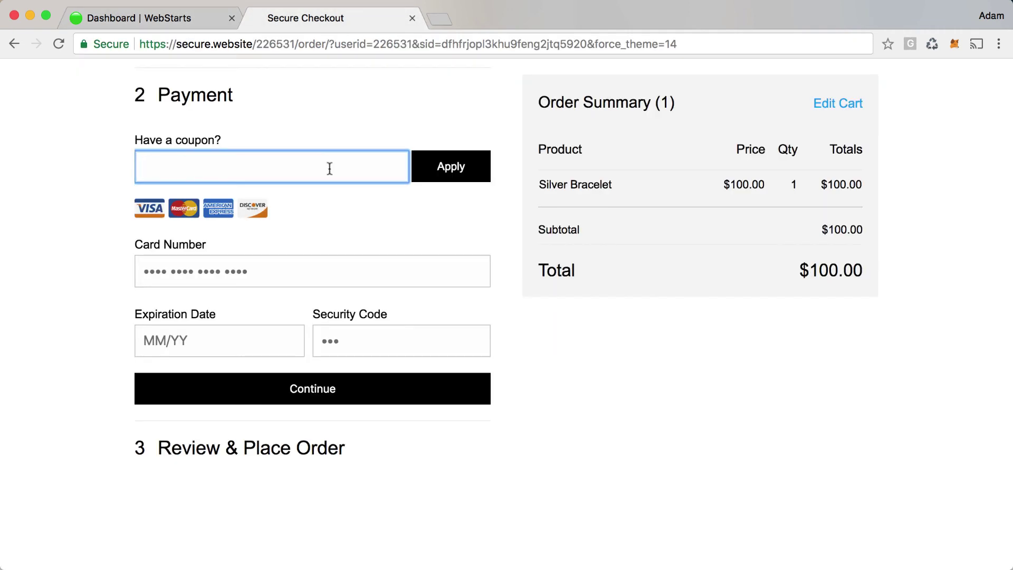
type("save")
type("20")
left_click(438, 181)
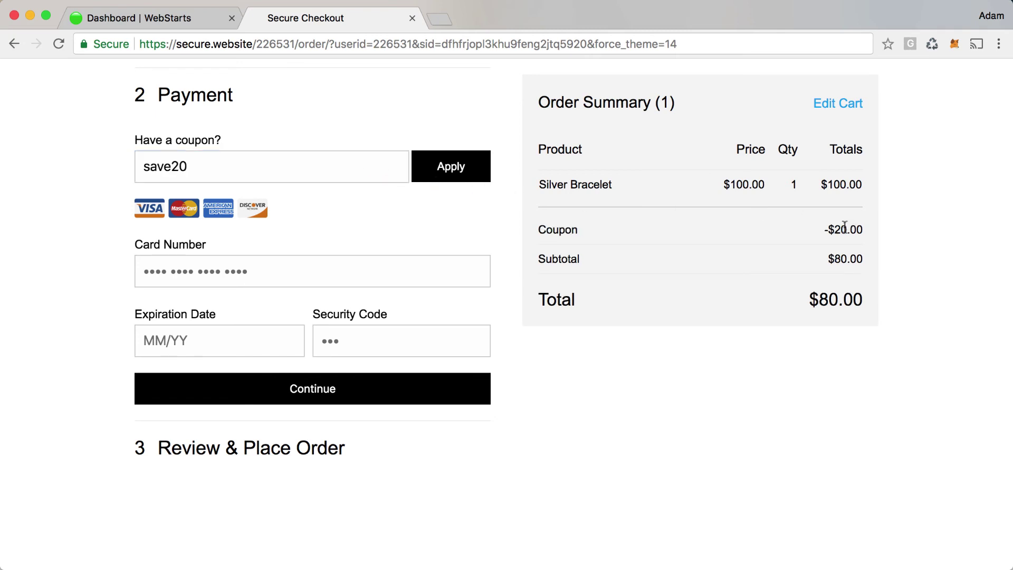